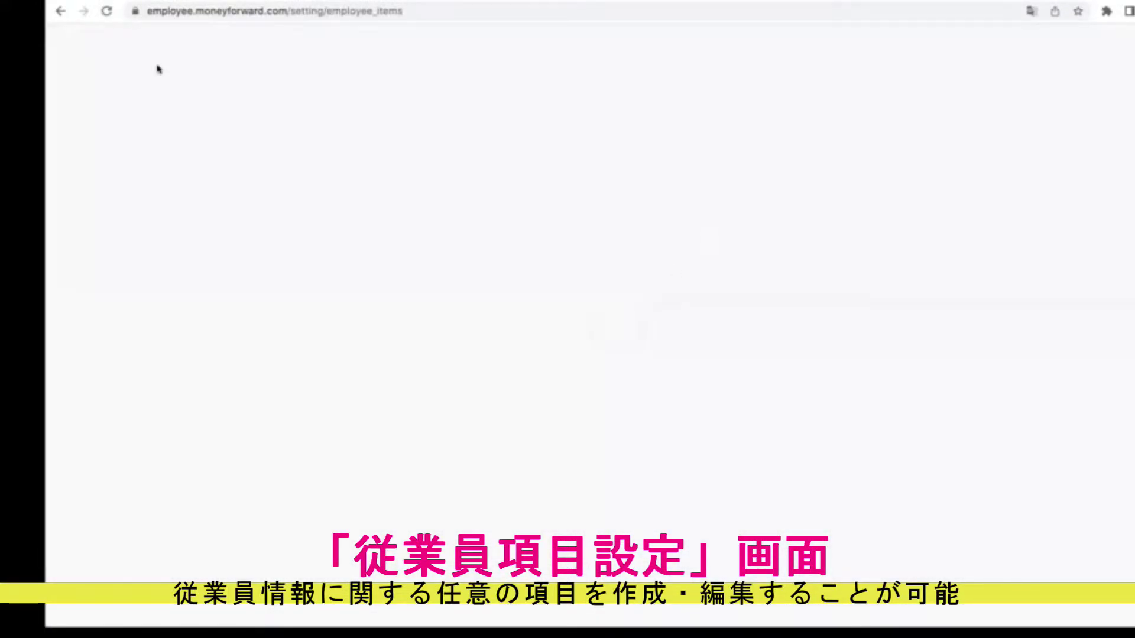
# Review the full-access administrators and the roles in the permission settings (権限設定).
pyautogui.click(106, 11)
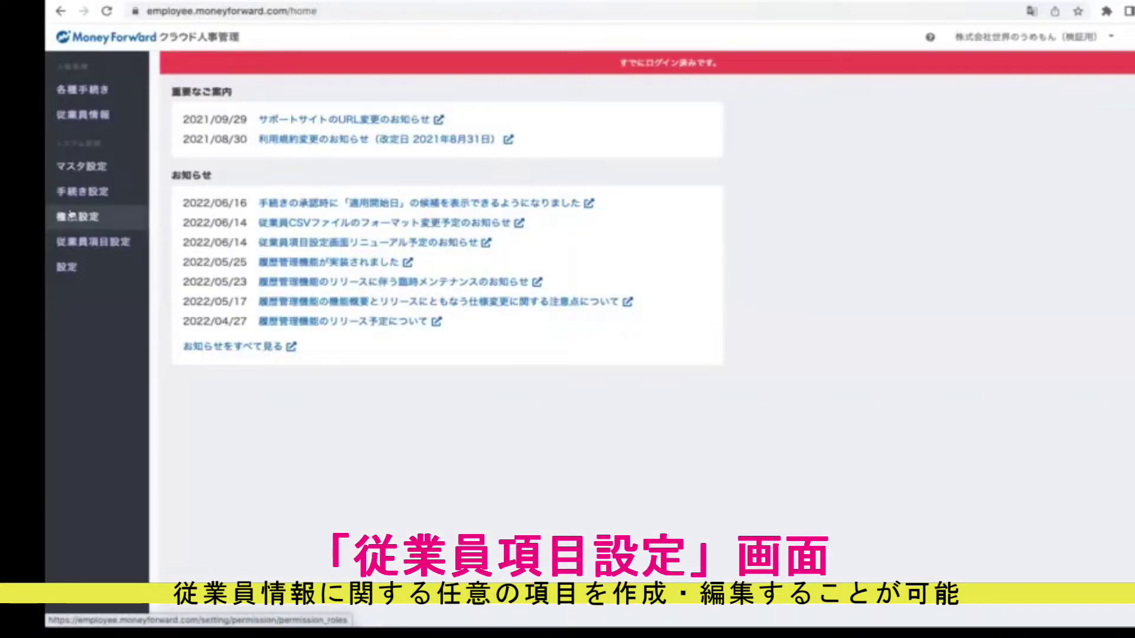
pyautogui.click(70, 214)
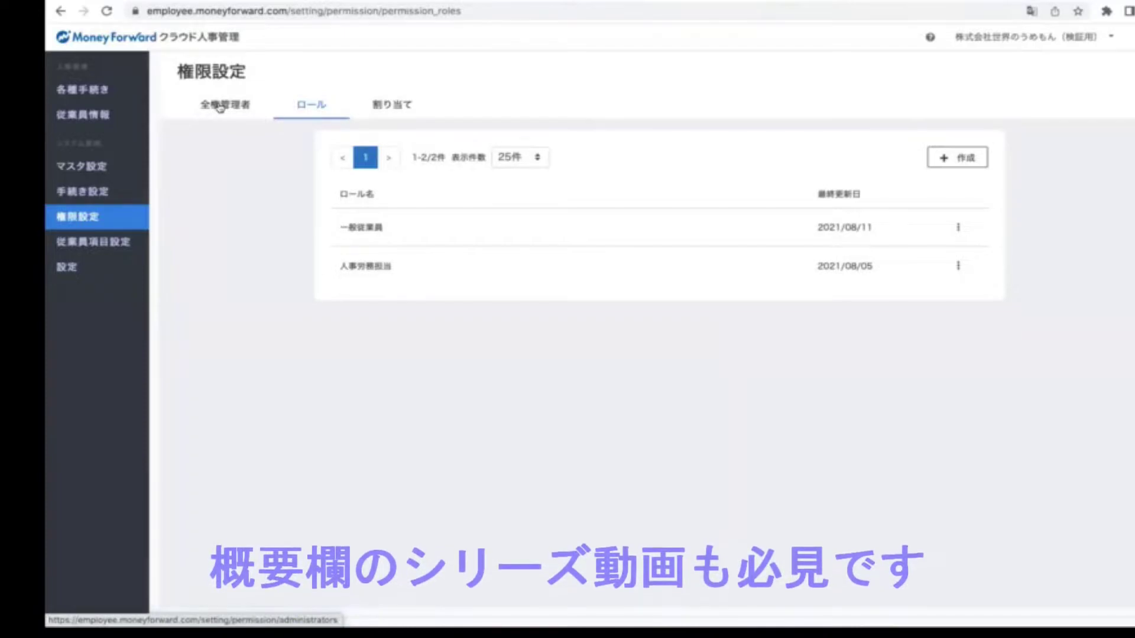
pyautogui.click(220, 107)
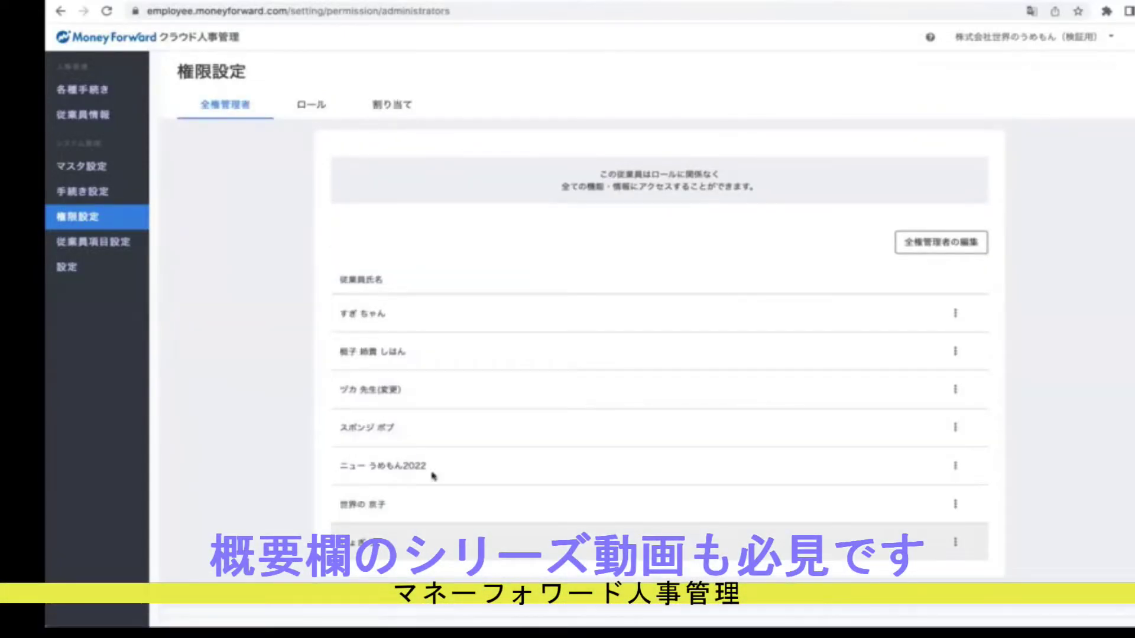
pyautogui.click(310, 109)
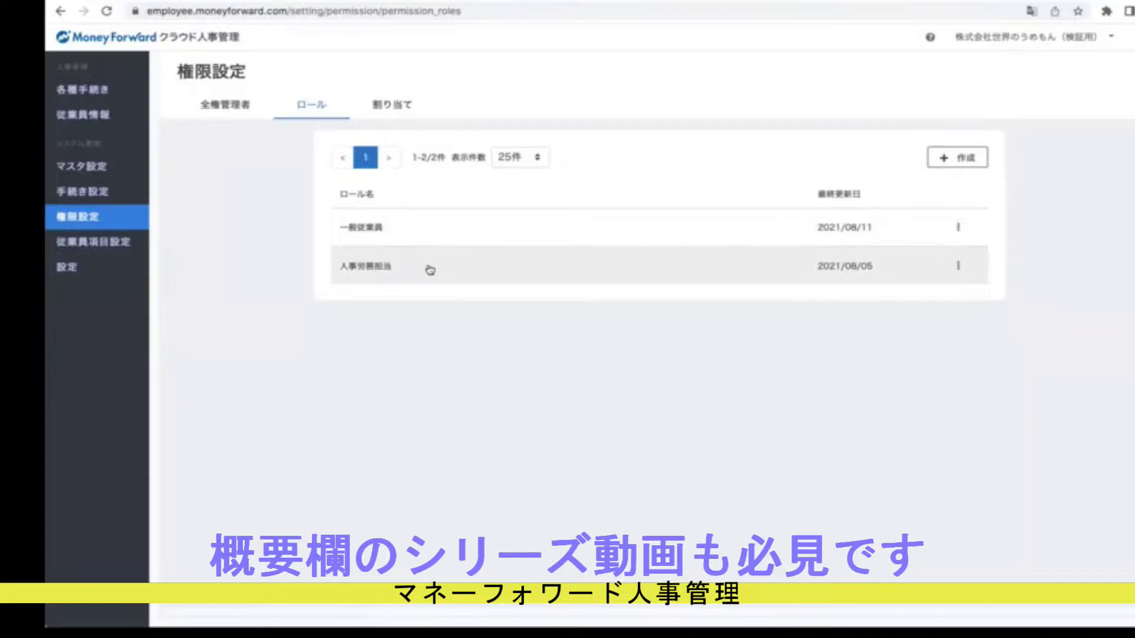
# Review the organization structure (組織構造) and job positions (役職) in the master settings (マスタ設定).
pyautogui.click(82, 168)
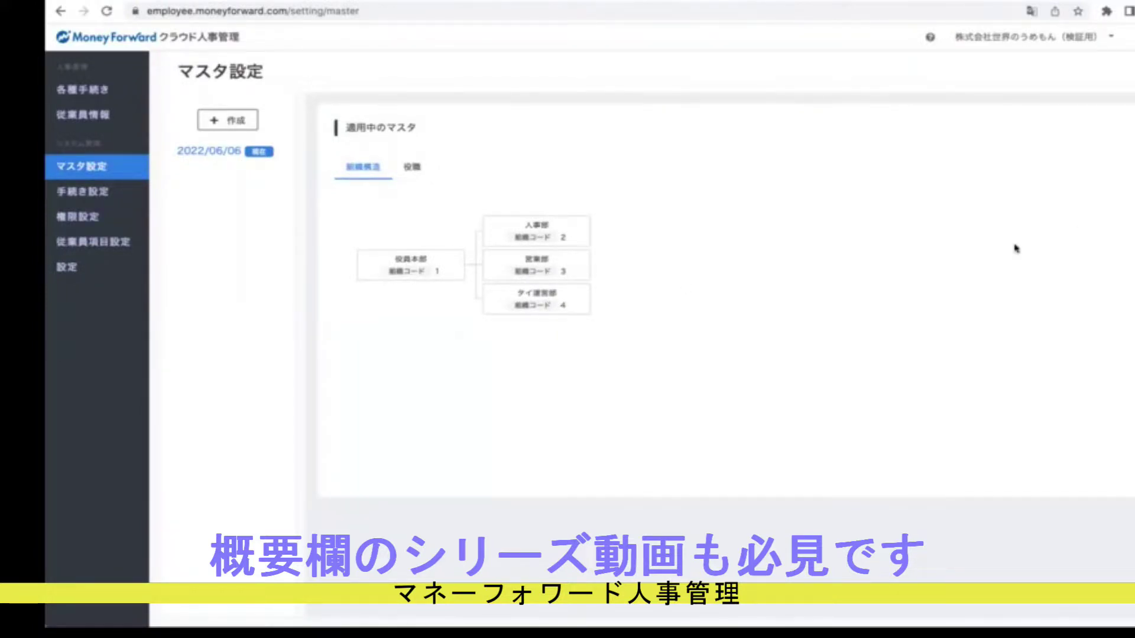
pyautogui.click(414, 166)
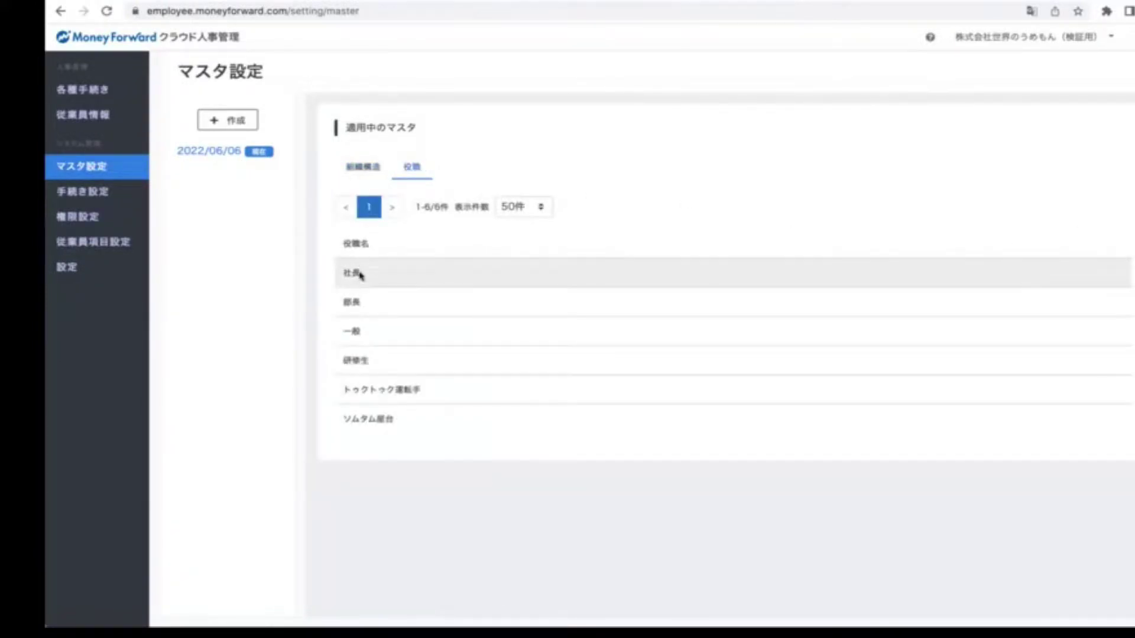
pyautogui.click(374, 167)
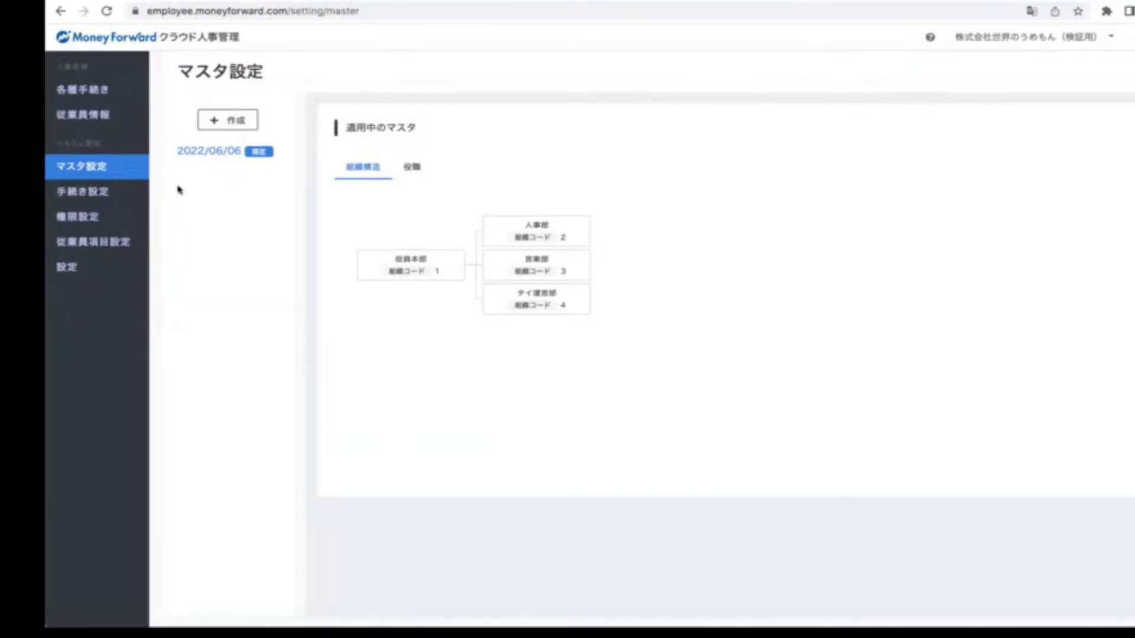
# Open the onboarding form 入社手続き in the procedure settings and examine its required and optional fields.
pyautogui.click(84, 194)
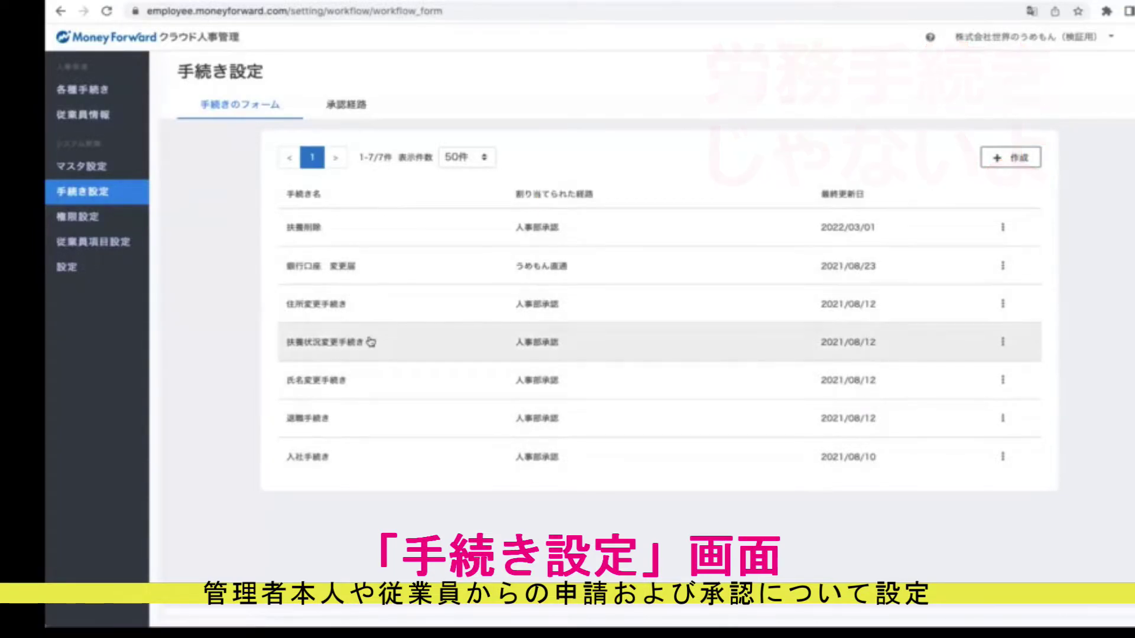
pyautogui.click(309, 456)
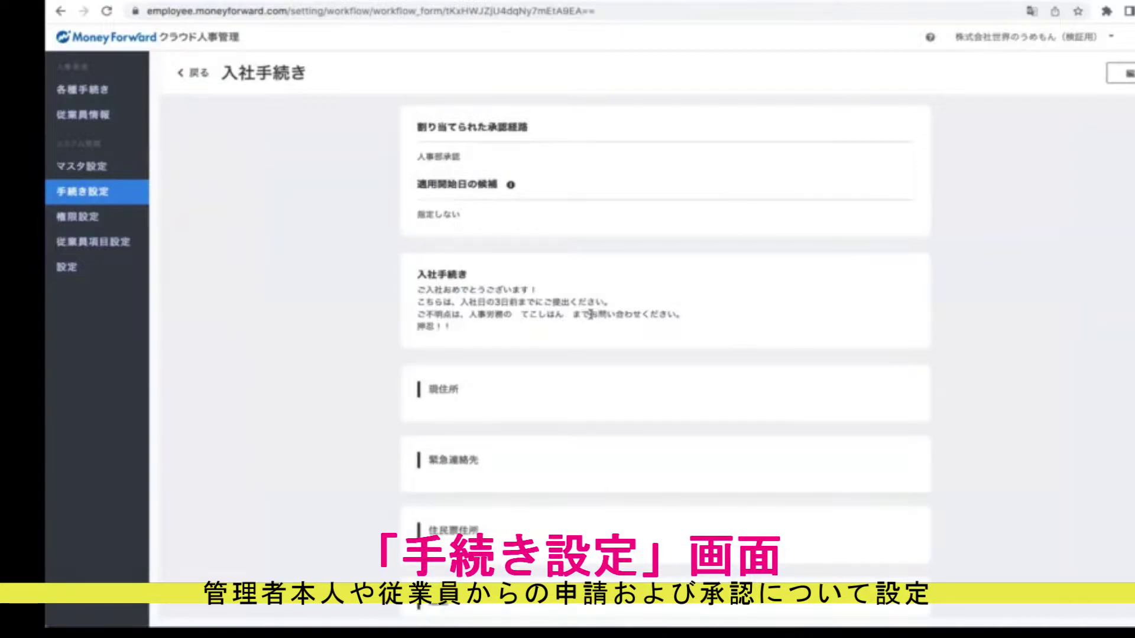
pyautogui.scroll(-4, 650, 287)
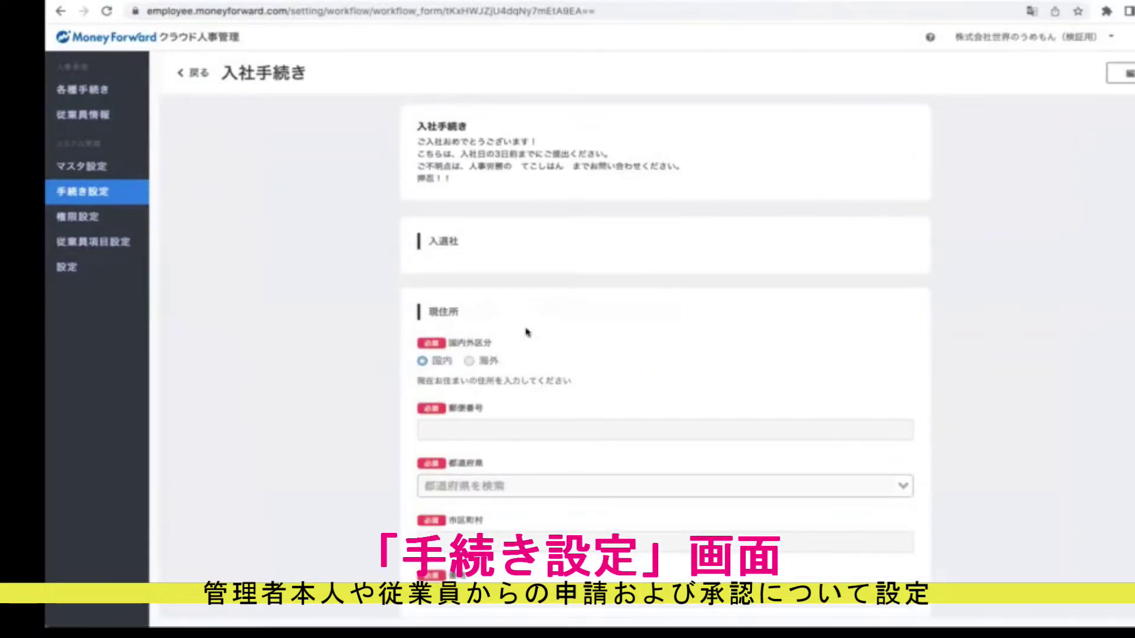
pyautogui.scroll(-3, 528, 333)
pyautogui.scroll(1, 436, 217)
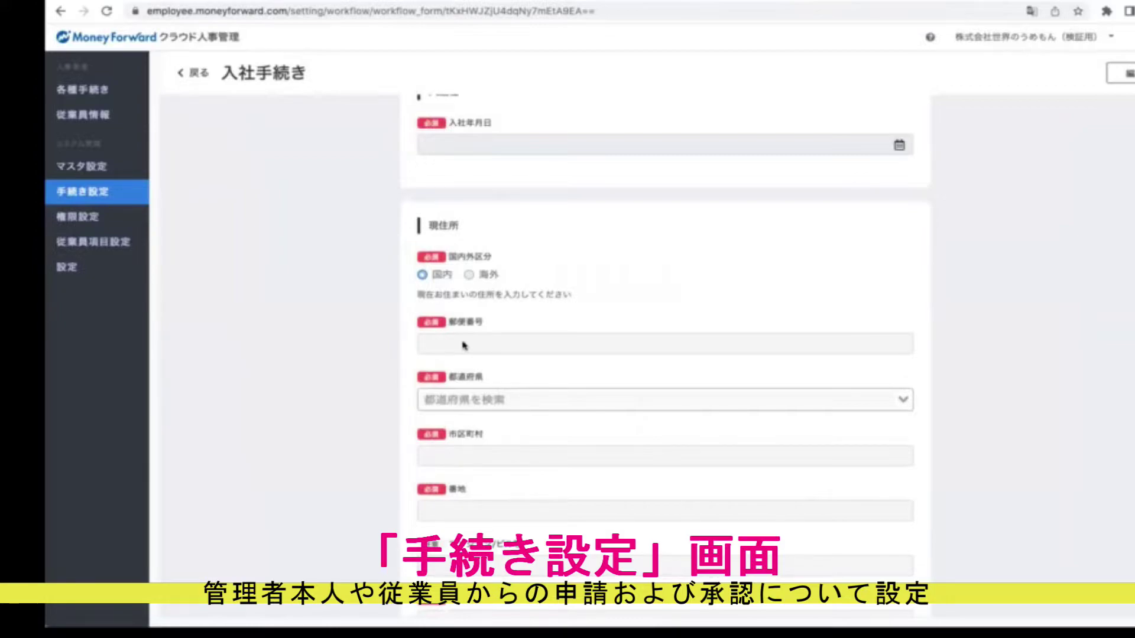
pyautogui.scroll(-2, 478, 339)
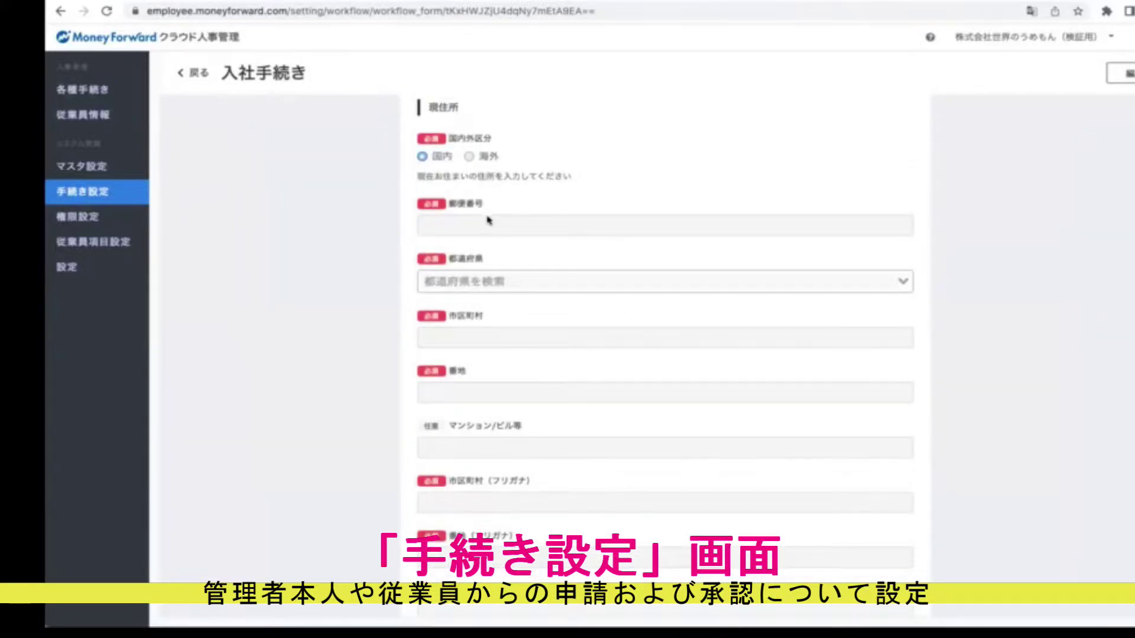
pyautogui.scroll(-5, 488, 220)
pyautogui.scroll(-5, 543, 289)
pyautogui.scroll(-6, 542, 288)
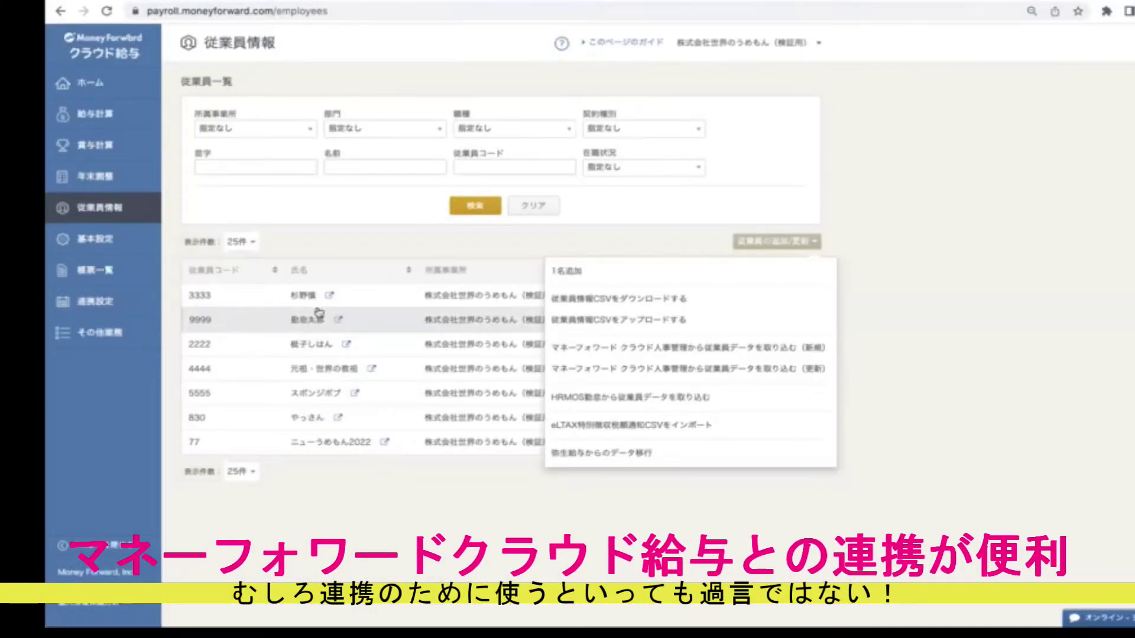
# Open the second listed employee's record in クラウド給与 and look through its details.
pyautogui.click(310, 323)
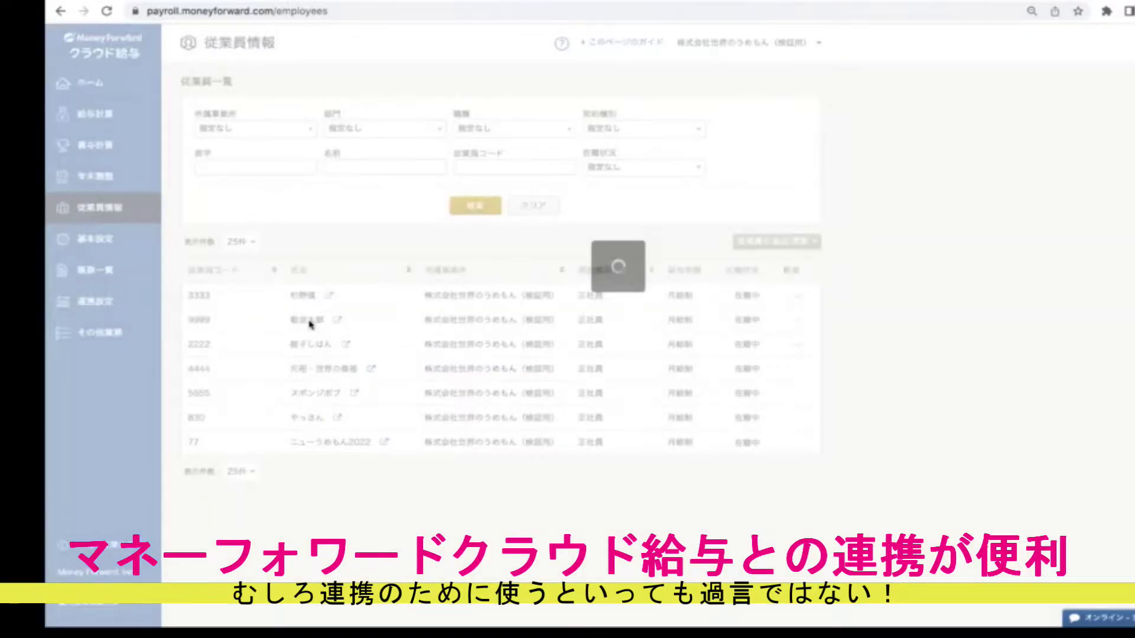
pyautogui.scroll(-2, 903, 334)
pyautogui.scroll(-3, 903, 334)
pyautogui.scroll(4, 903, 335)
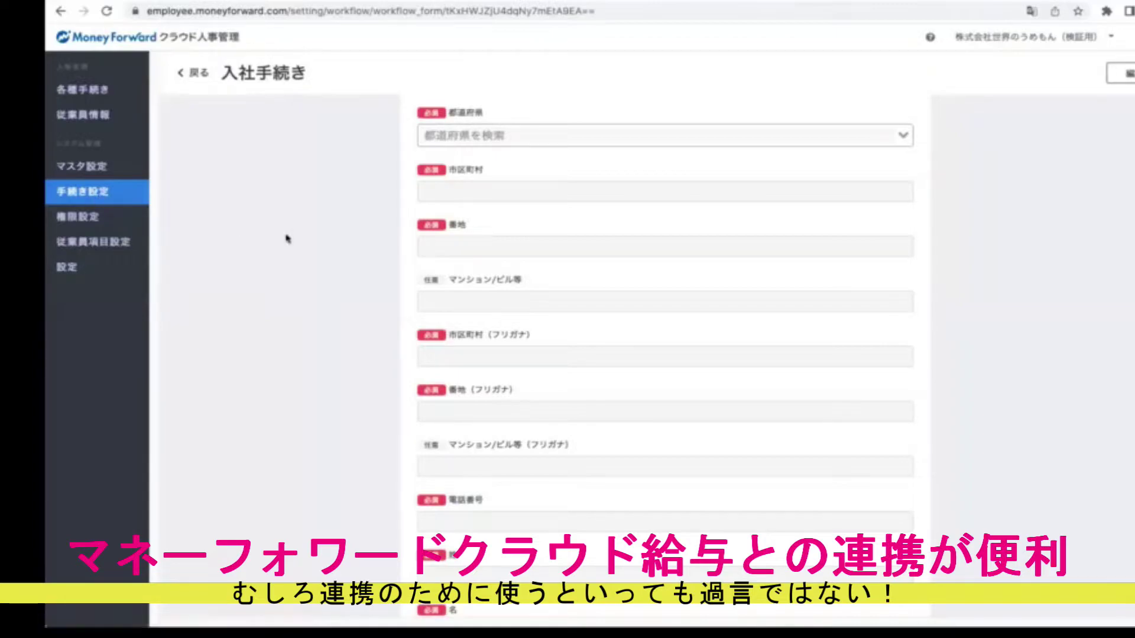
# Examine the item categories and display options of the 氏名変更手続き form in its editor, and leave without changing anything.
pyautogui.hotkey('alt', 'Left')
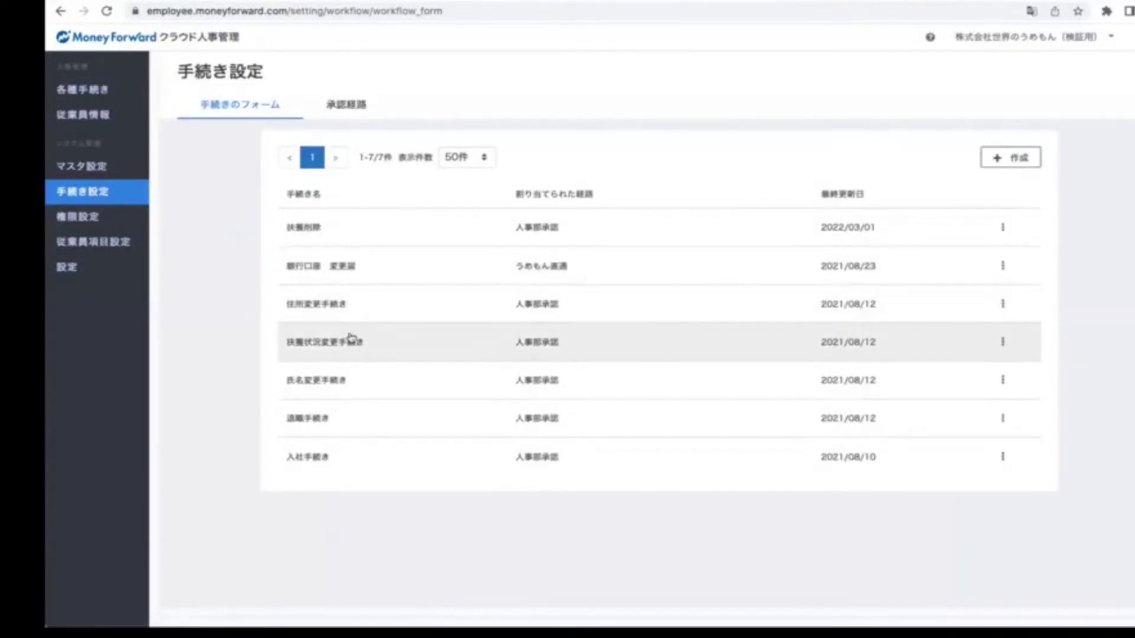
pyautogui.click(310, 382)
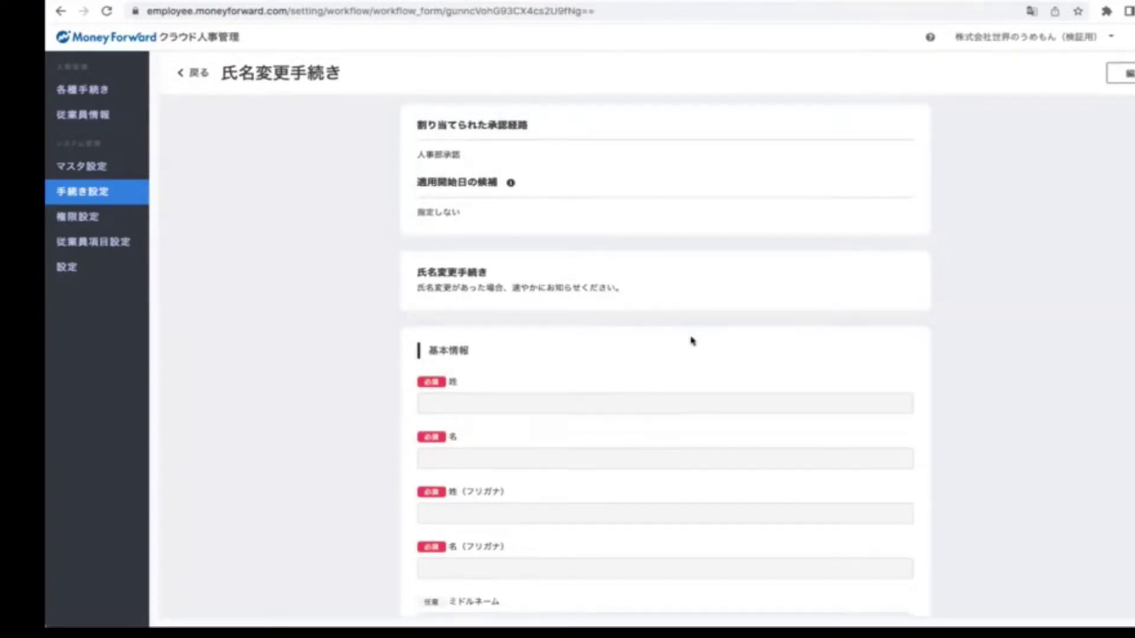
pyautogui.click(1120, 73)
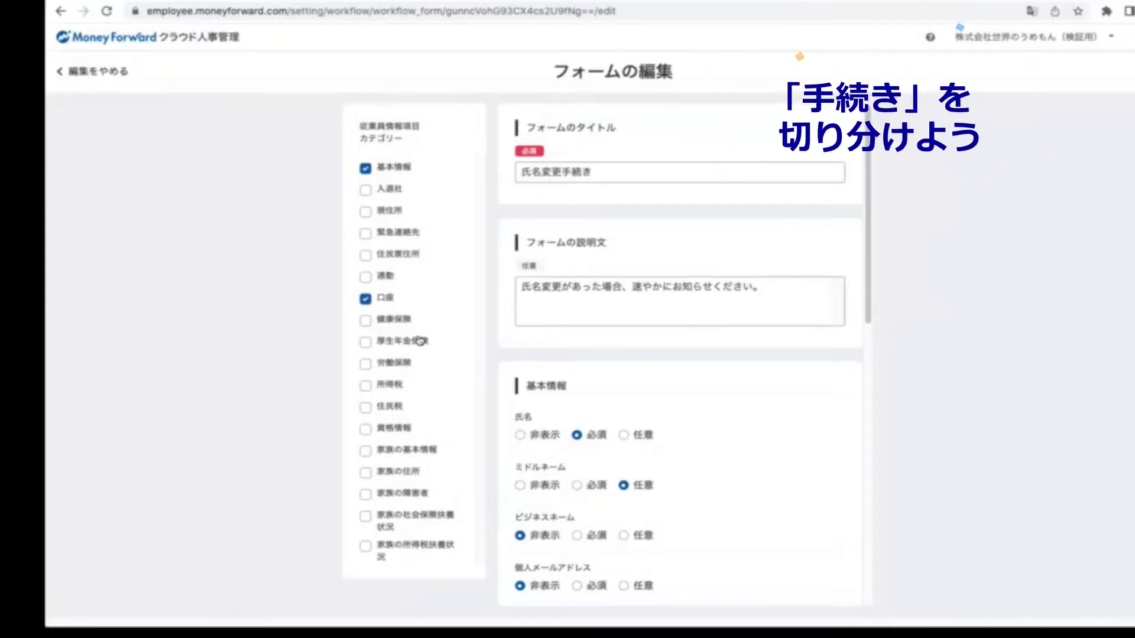
pyautogui.scroll(-4, 537, 203)
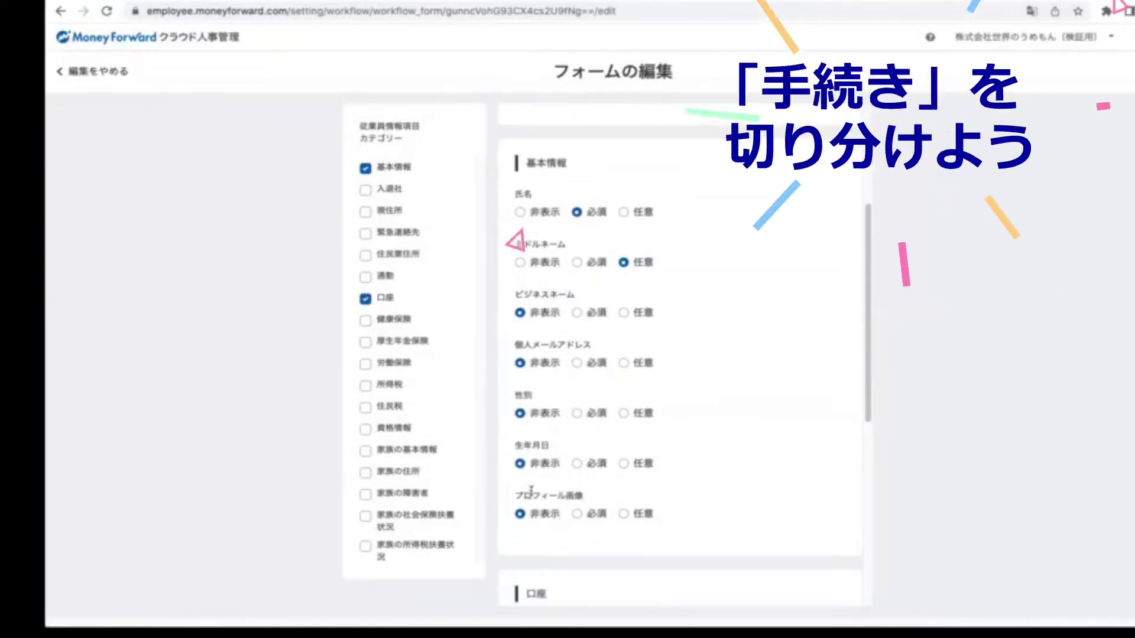
pyautogui.scroll(-4, 515, 278)
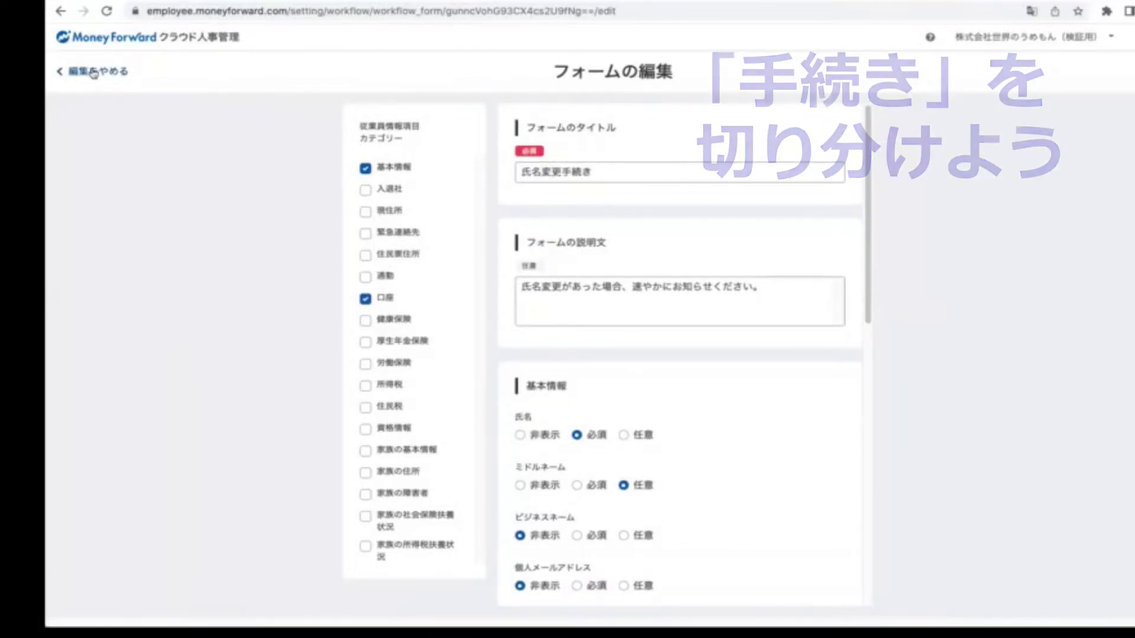
pyautogui.click(94, 72)
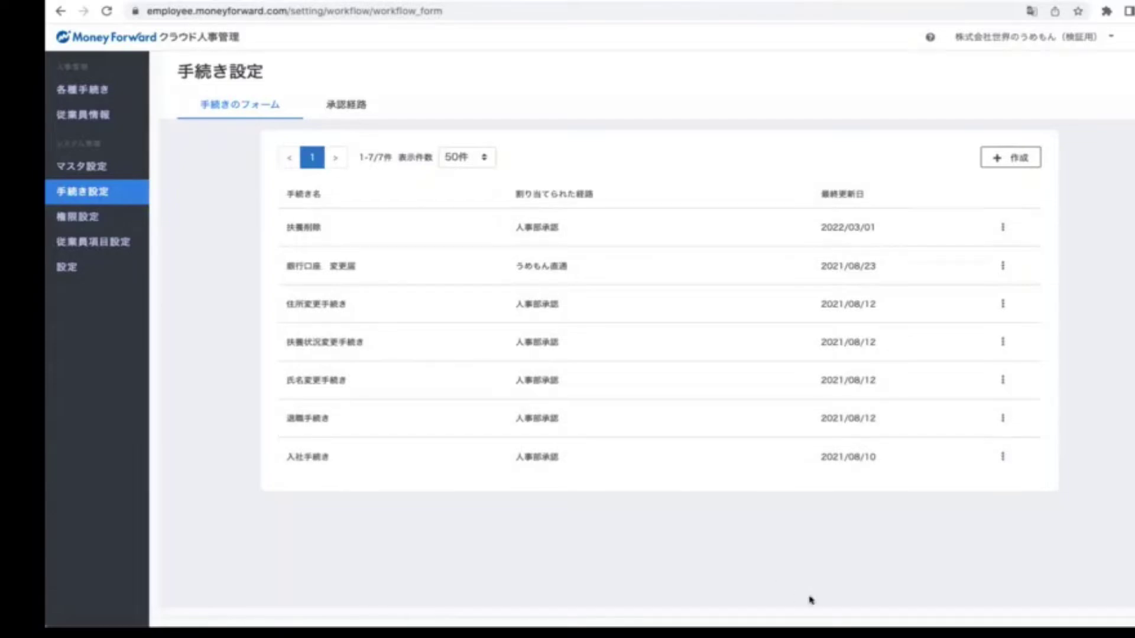
# Open the fourth listed employee's record and examine the resident tax section (住民税) and the family information.
pyautogui.click(83, 115)
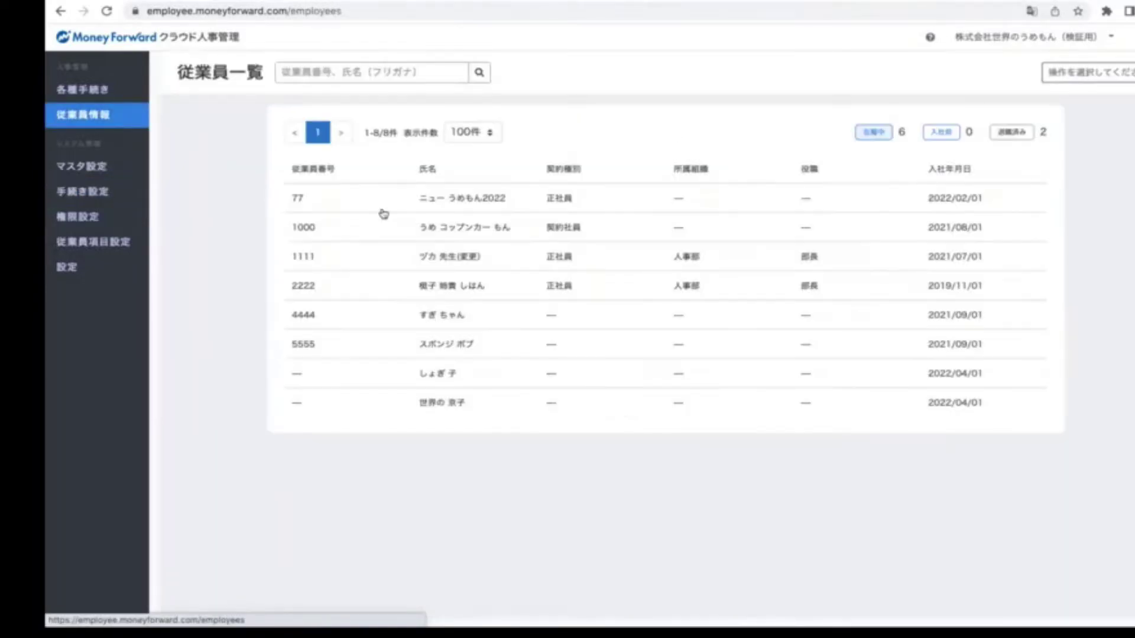
pyautogui.click(452, 287)
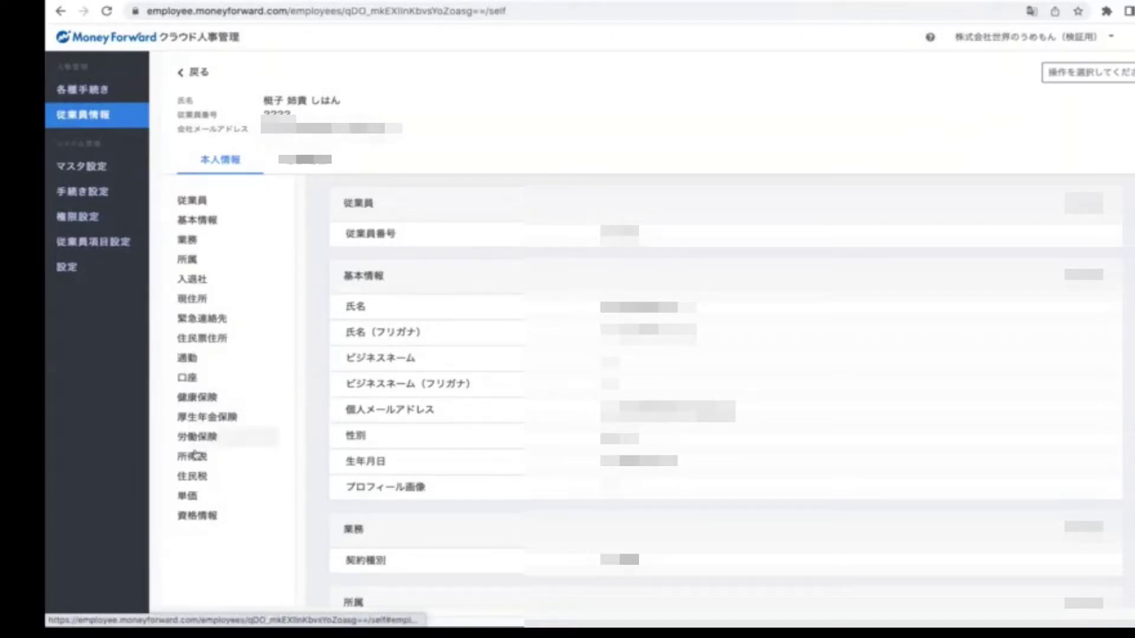
pyautogui.click(191, 475)
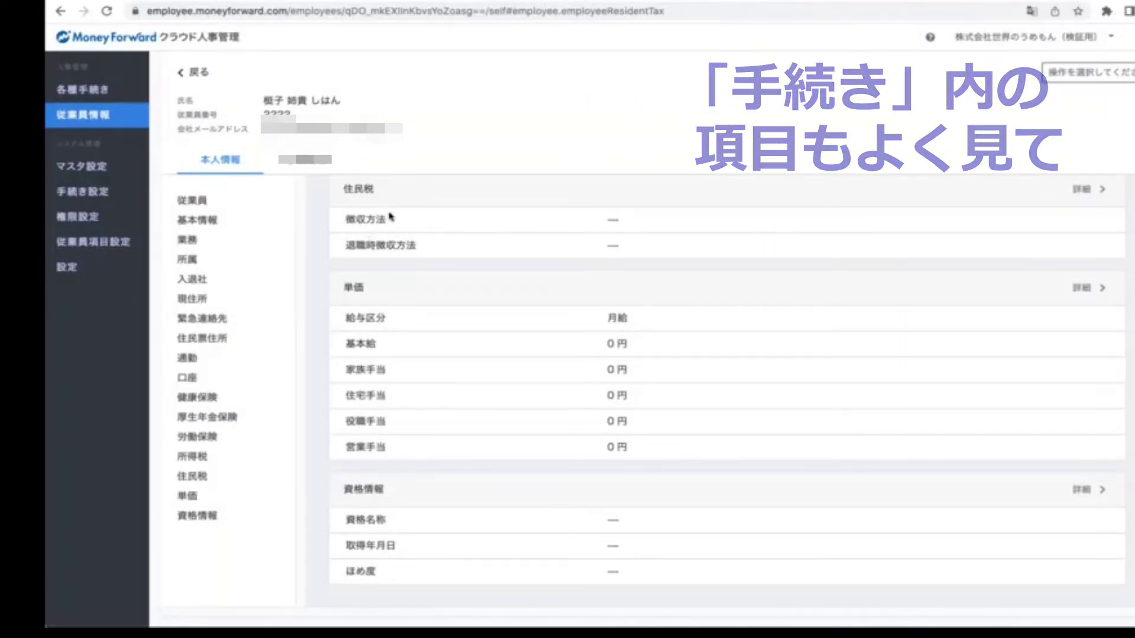
pyautogui.scroll(1, 384, 245)
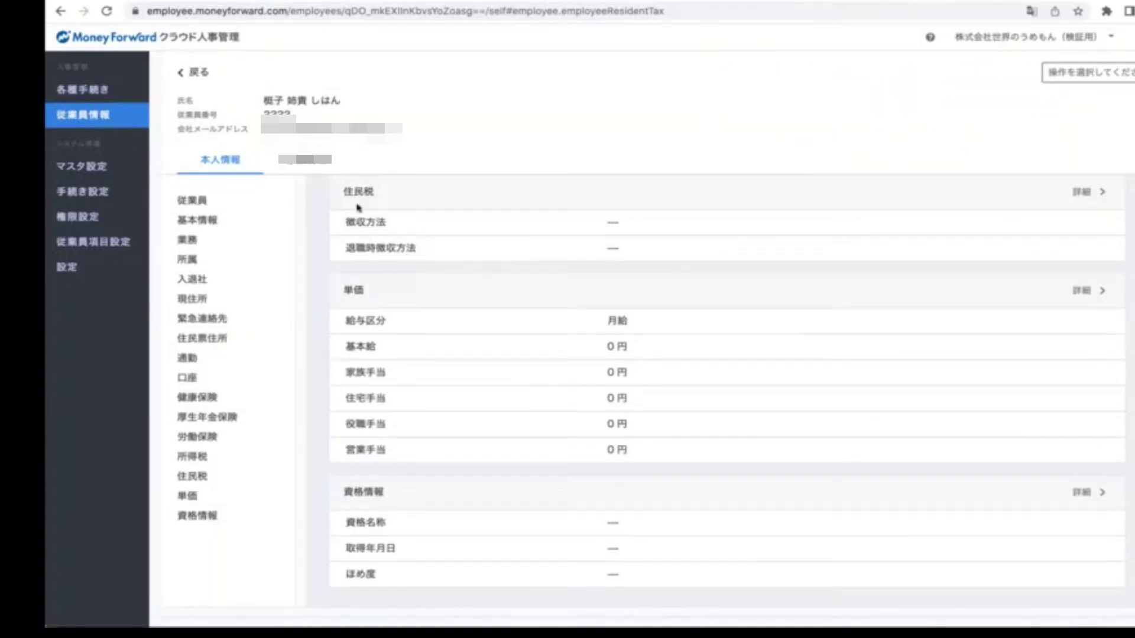
pyautogui.click(313, 167)
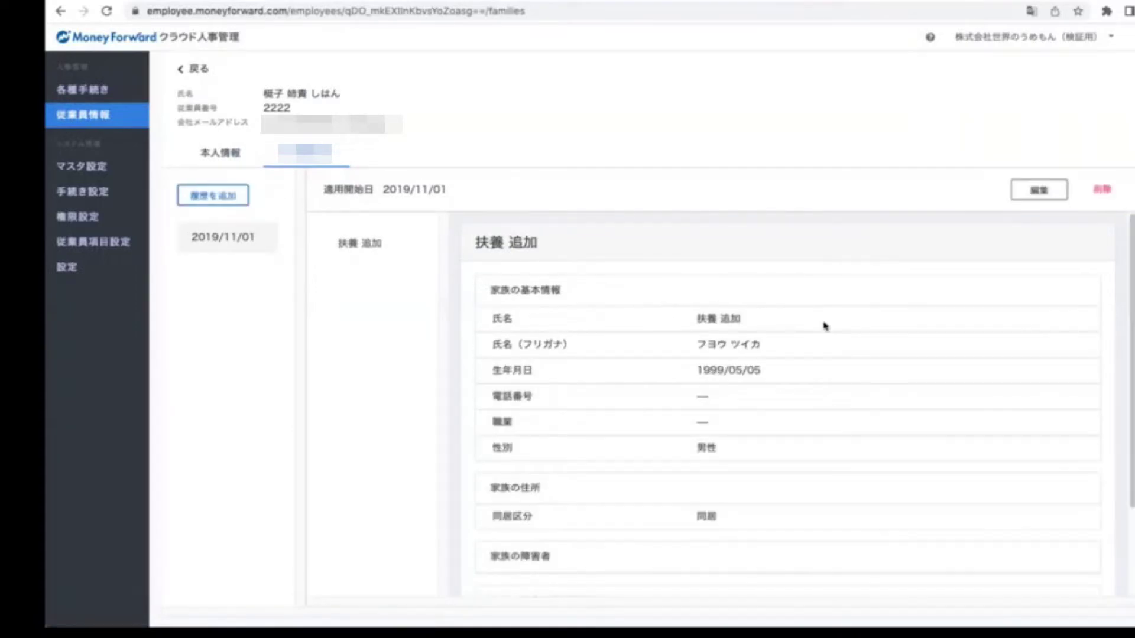
pyautogui.scroll(-3, 825, 326)
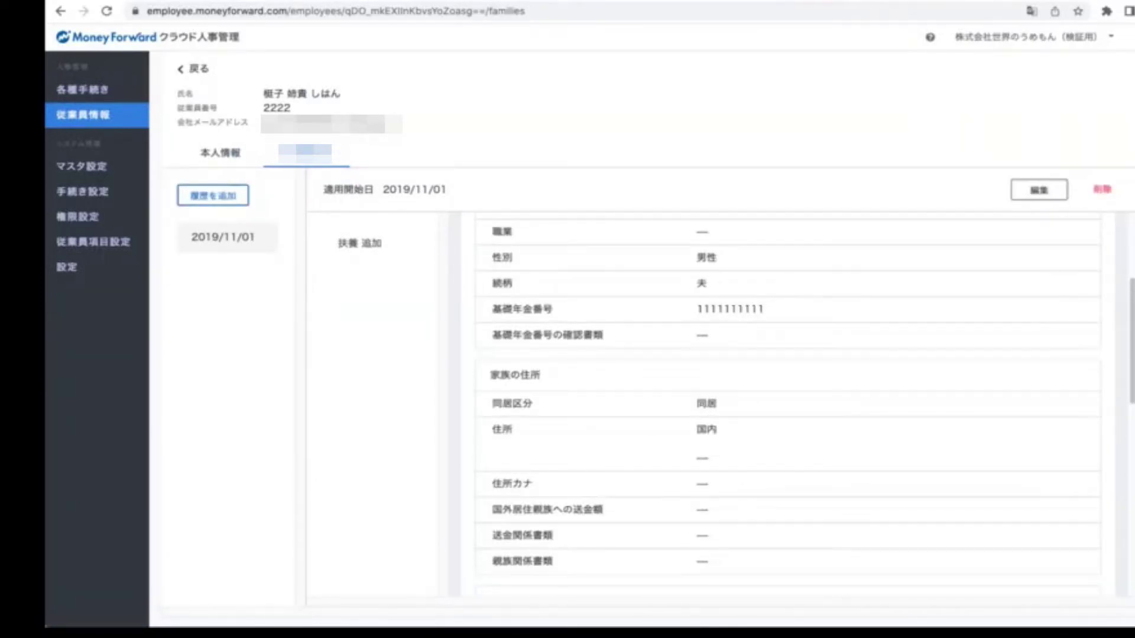
# Start a new procedure of type 氏名変更手続き with the method 従業員へ提出依頼.
pyautogui.click(88, 91)
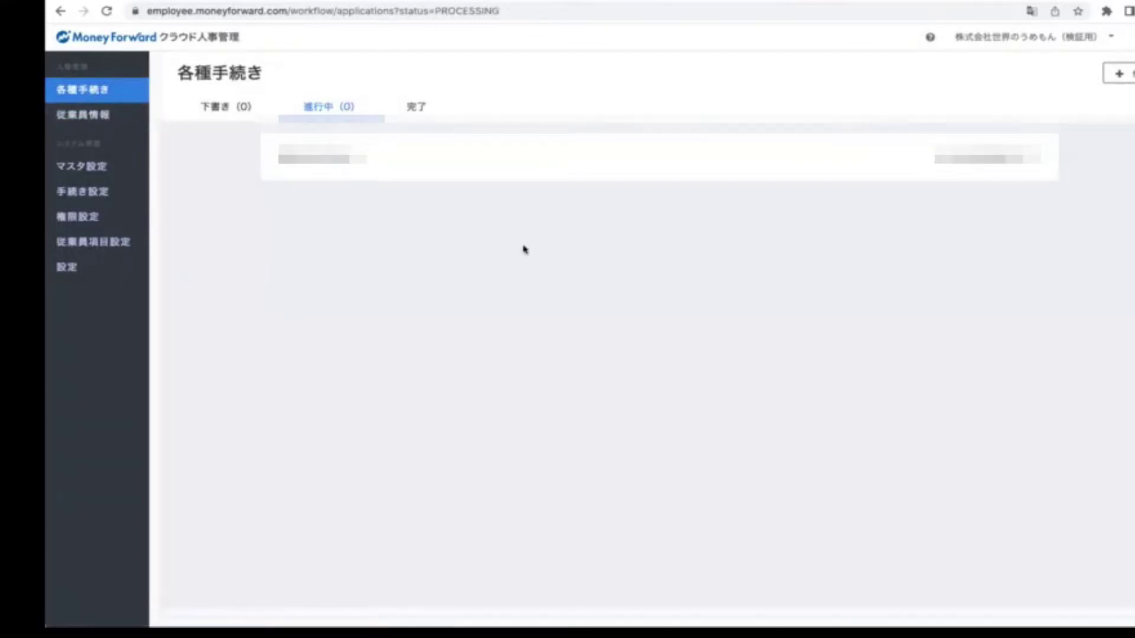
pyautogui.click(1121, 73)
pyautogui.click(427, 148)
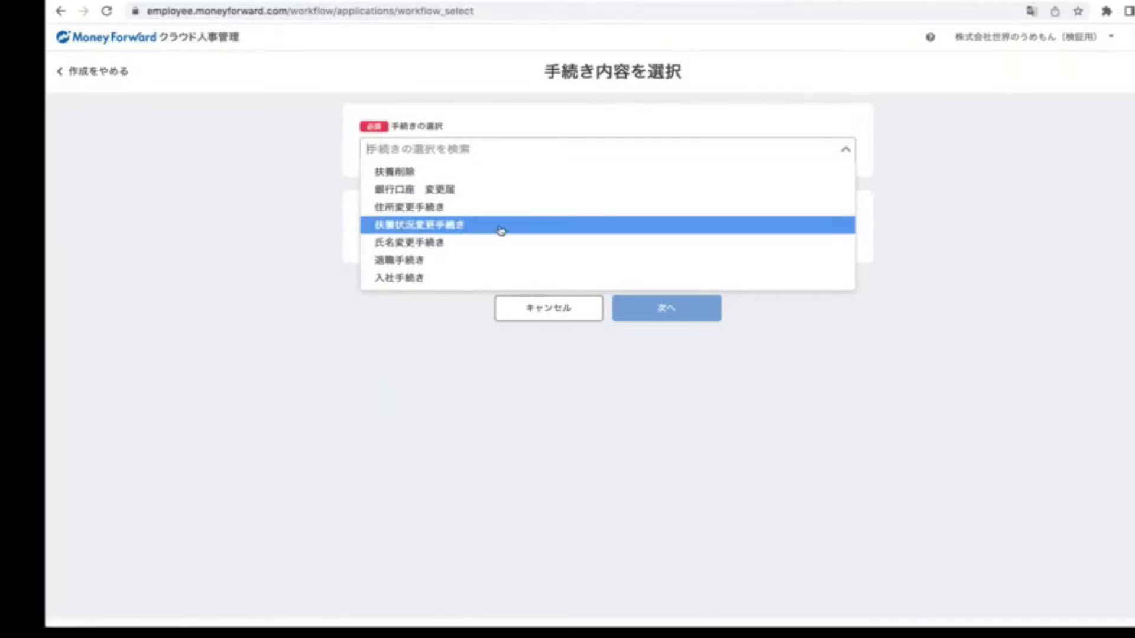
pyautogui.click(408, 246)
pyautogui.click(502, 231)
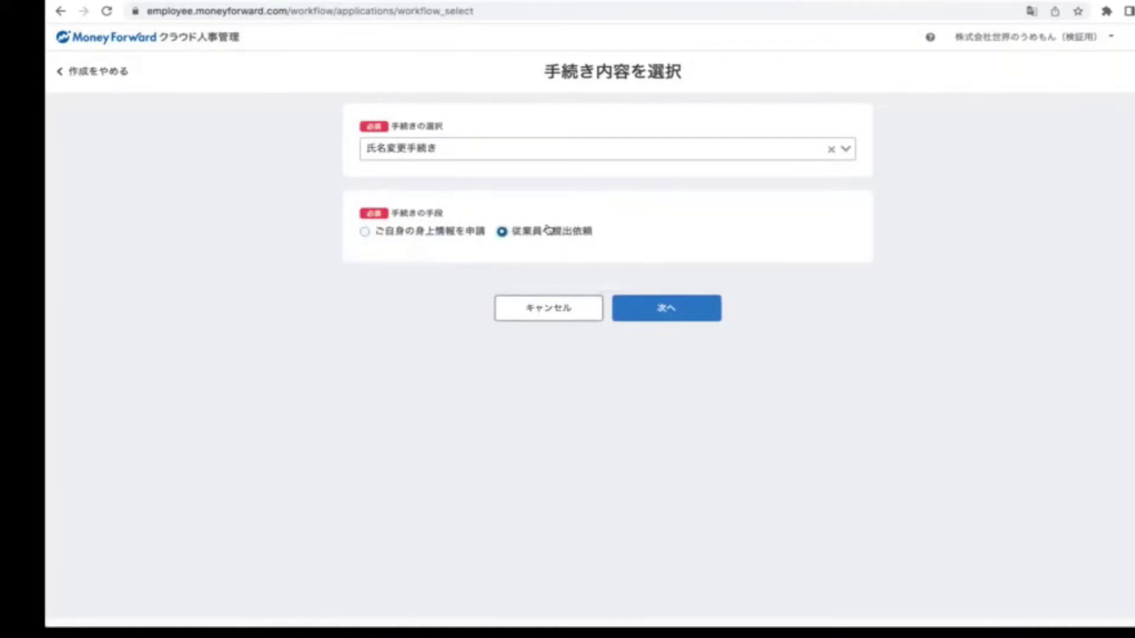
pyautogui.click(671, 296)
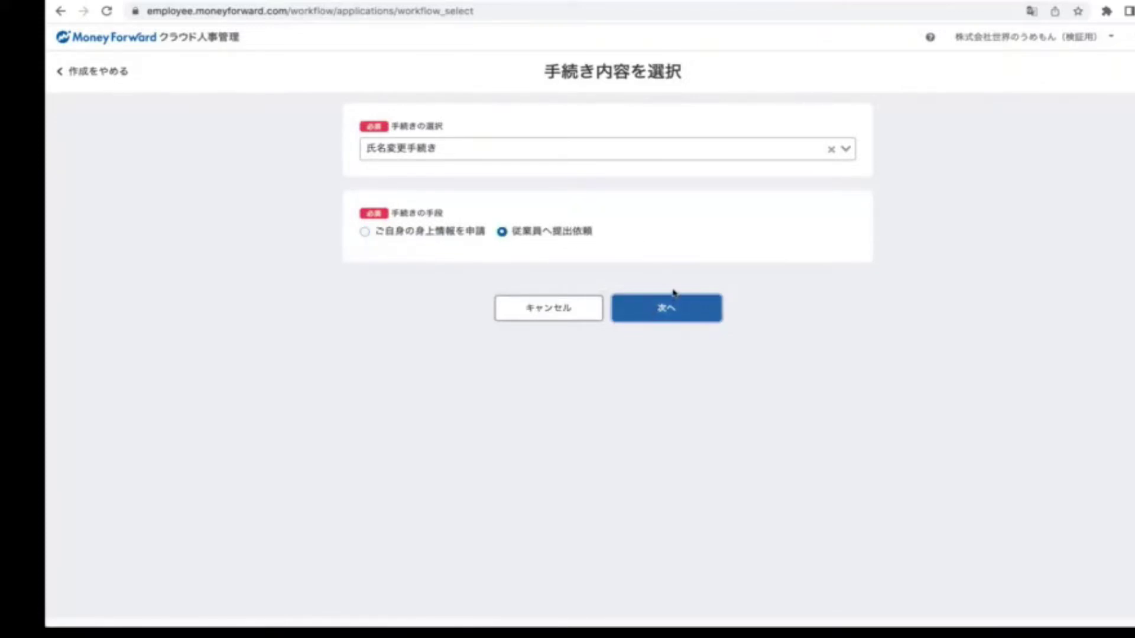
# Choose the first listed employee as the request recipient, review the notification content and send the submission request.
pyautogui.click(582, 187)
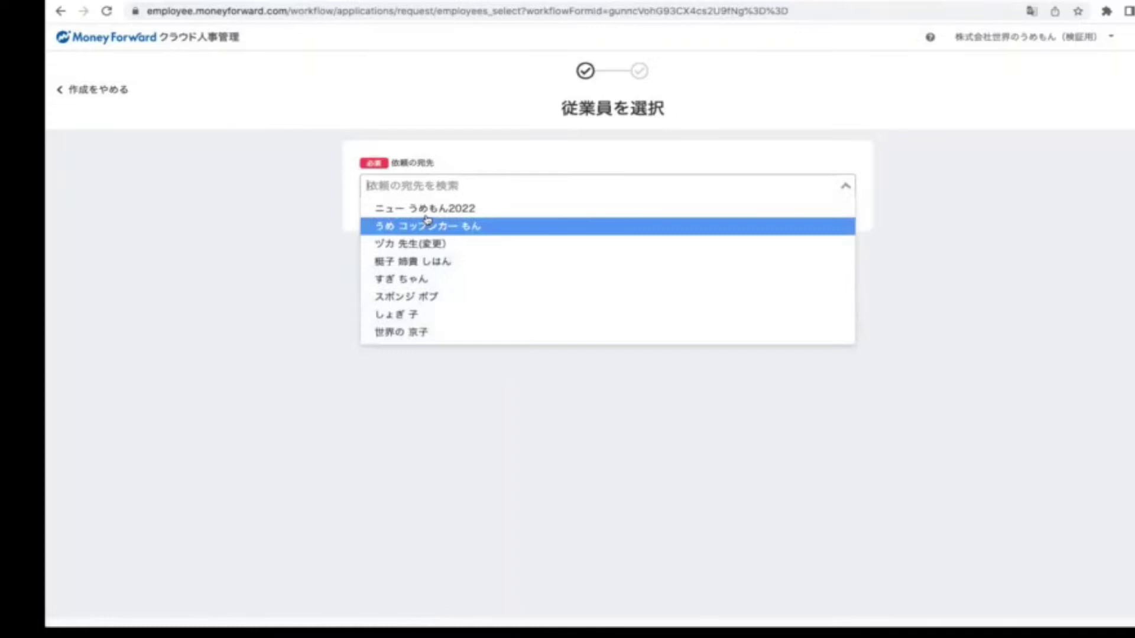
pyautogui.click(429, 210)
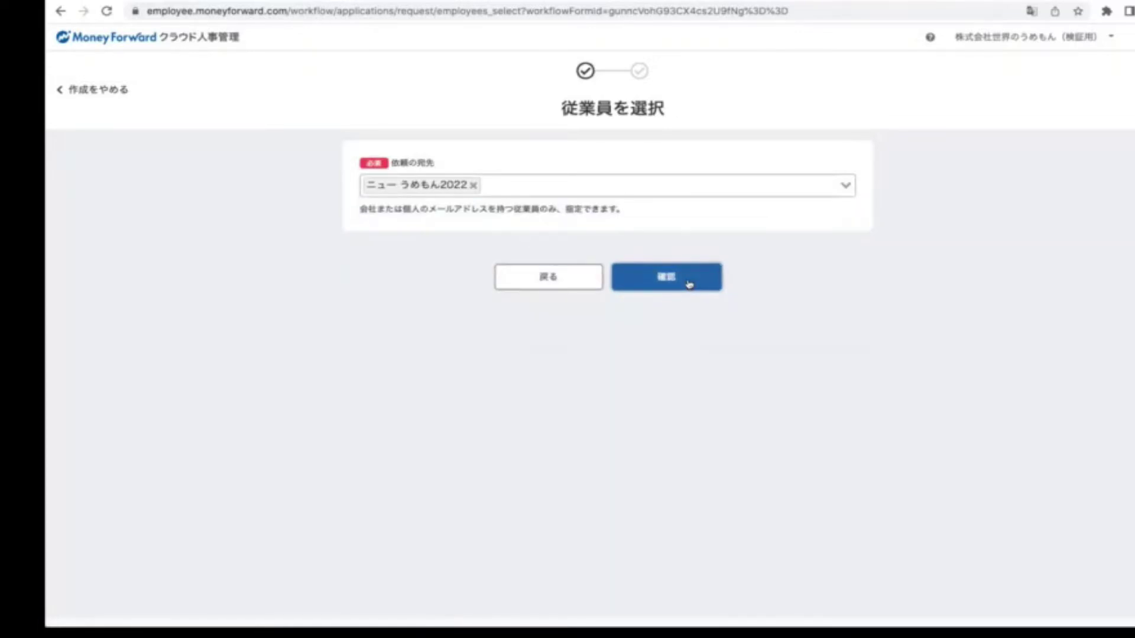
pyautogui.click(689, 285)
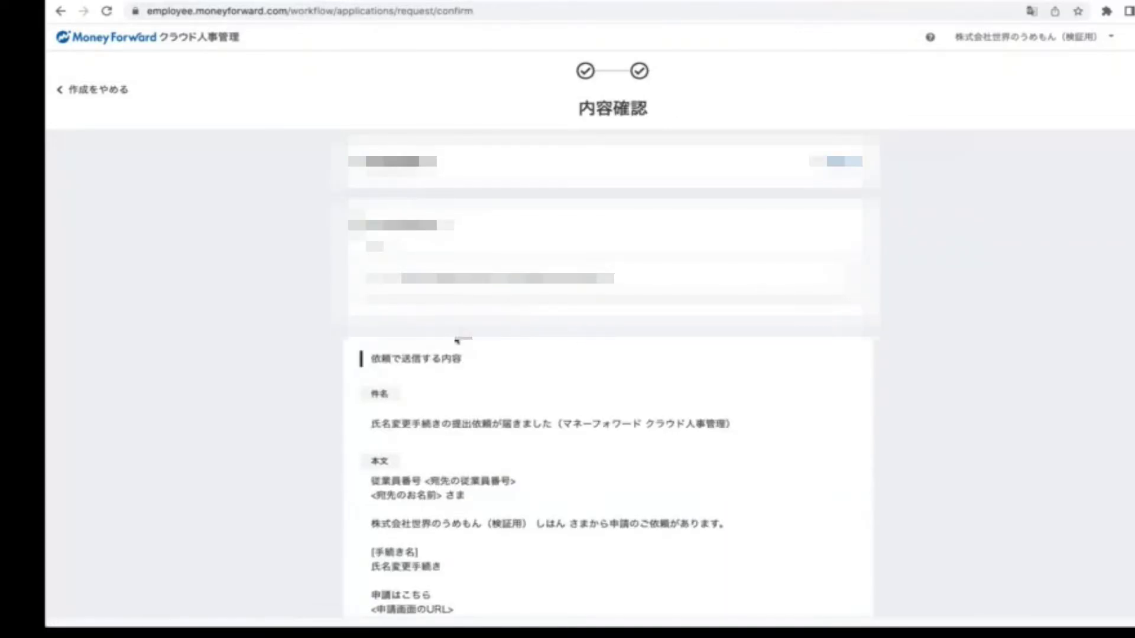
pyautogui.scroll(-10, 550, 331)
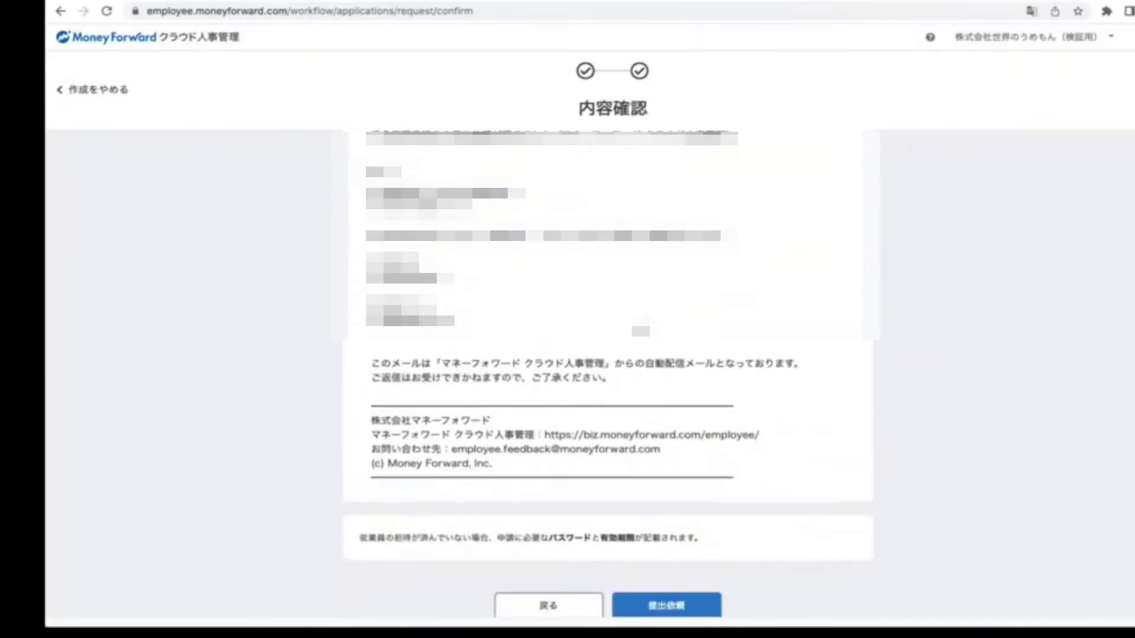
pyautogui.scroll(-2, 608, 371)
pyautogui.click(660, 601)
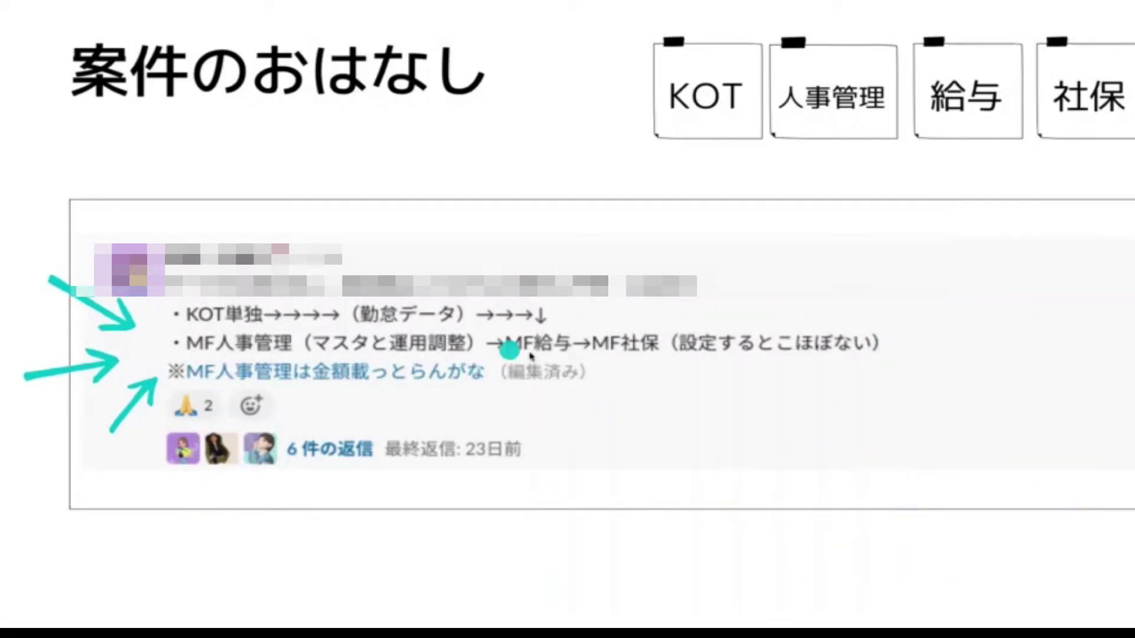
pyautogui.press('Right')
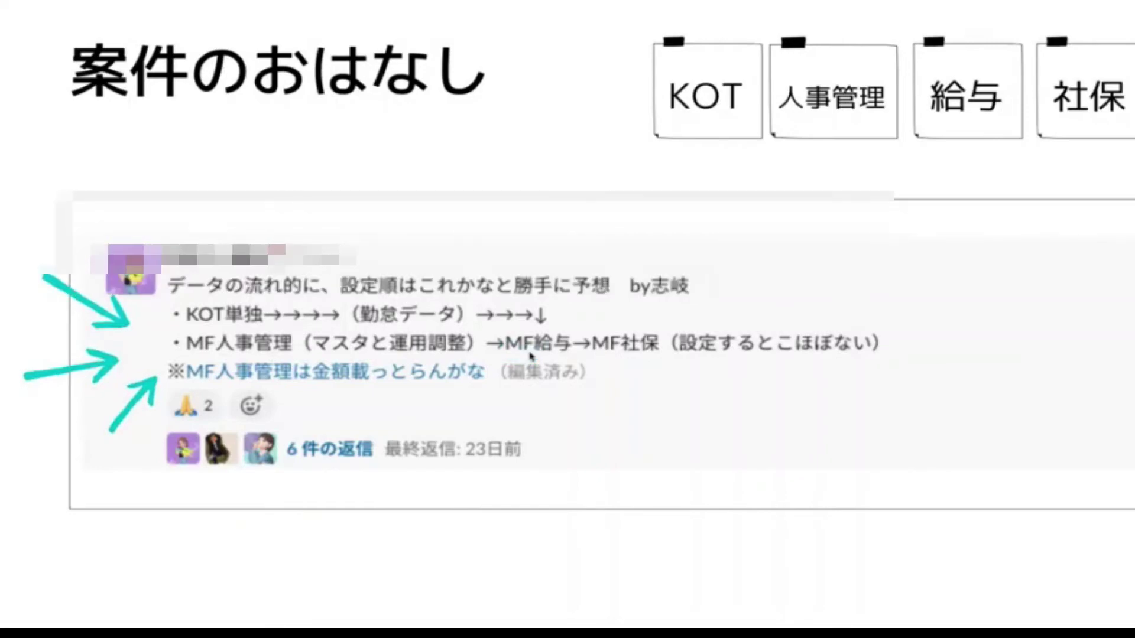
pyautogui.press('Right')
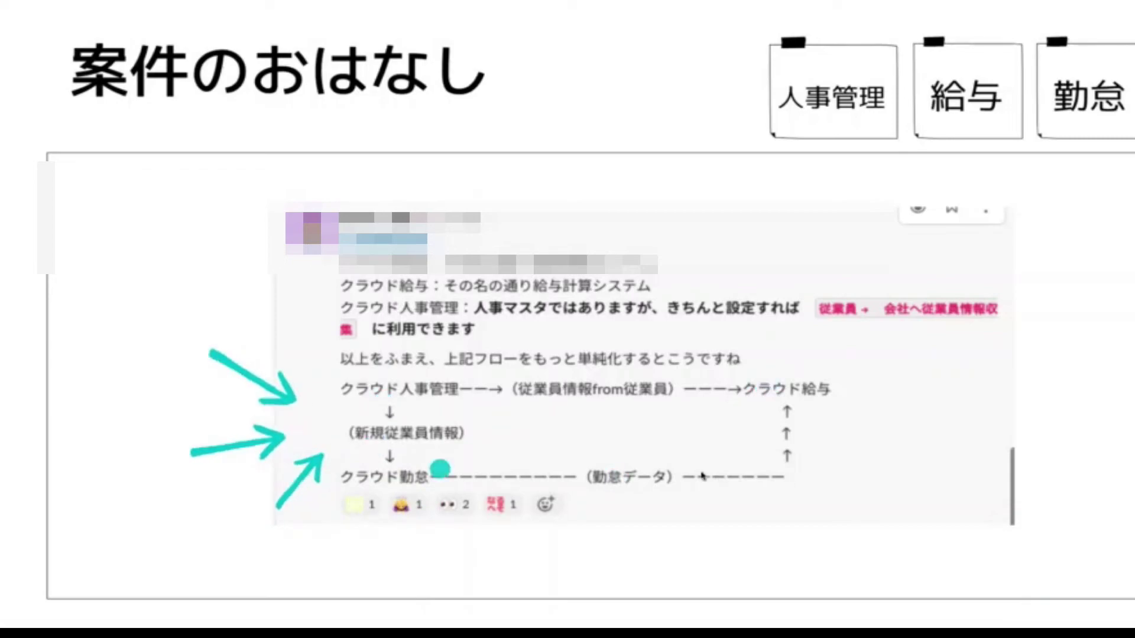
pyautogui.click(851, 388)
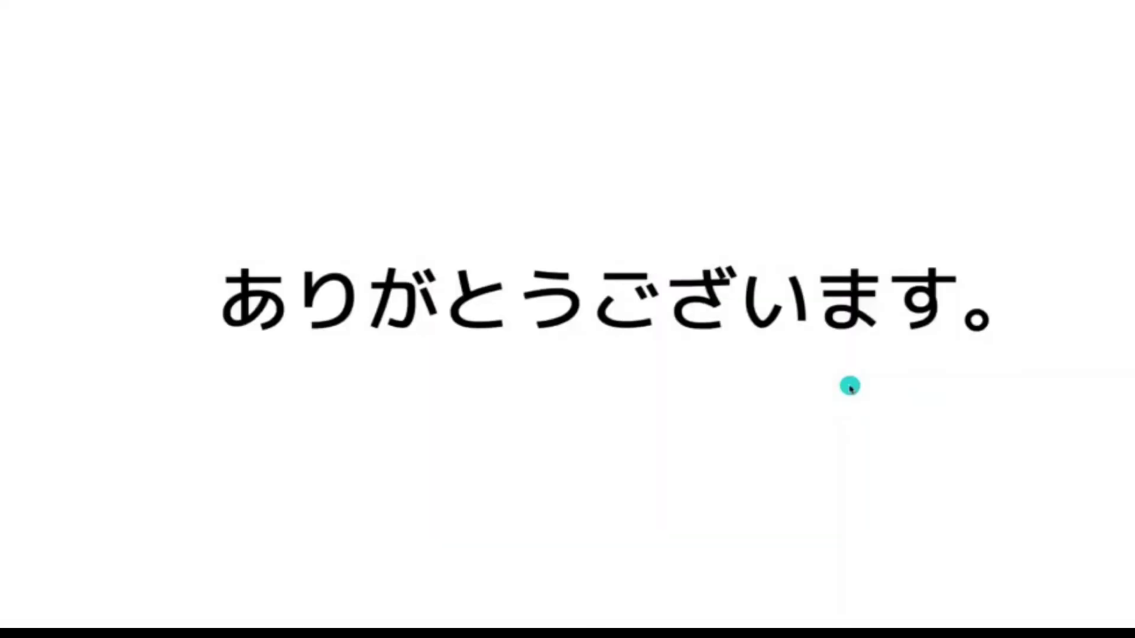
pyautogui.press('Escape')
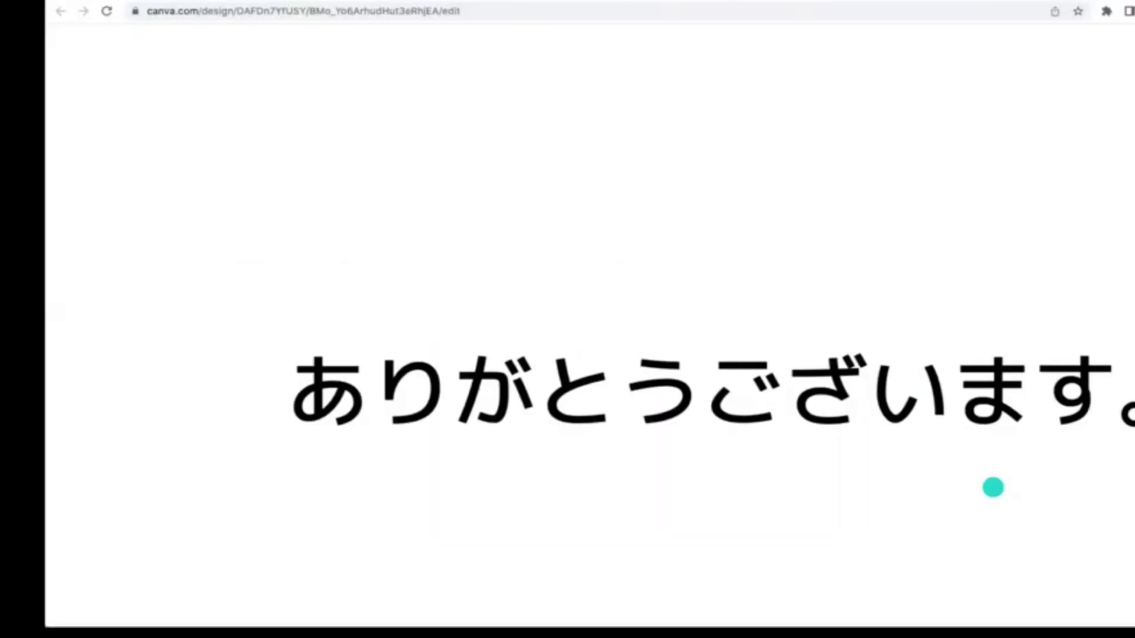